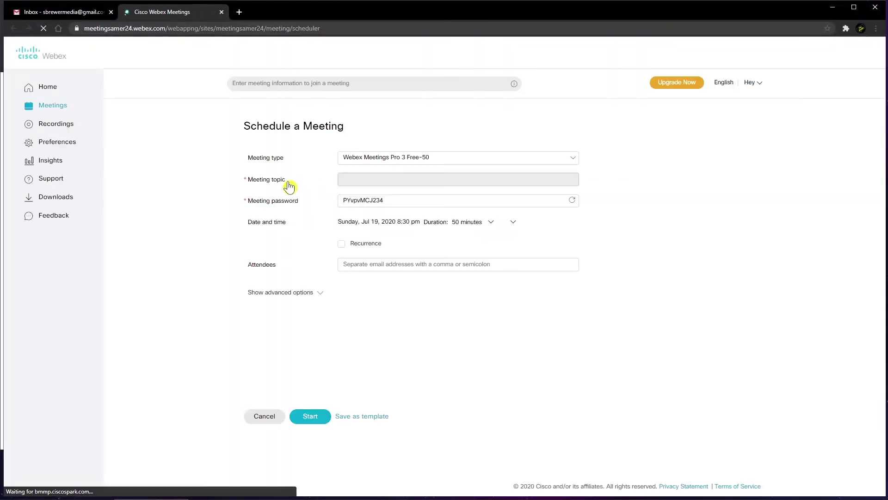
Step: Enter "How to Schedule a Cisco Webex Meeting!!" as the meeting topic in the scheduling form
{"action": "left_click", "coordinate": [357, 181]}
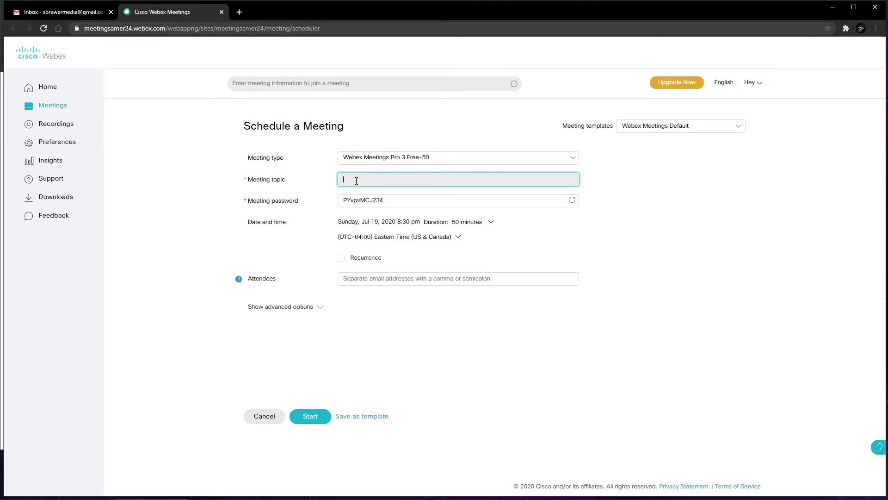
{"action": "type", "text": "How to Schedule a Cisco Webex Meeting!!"}
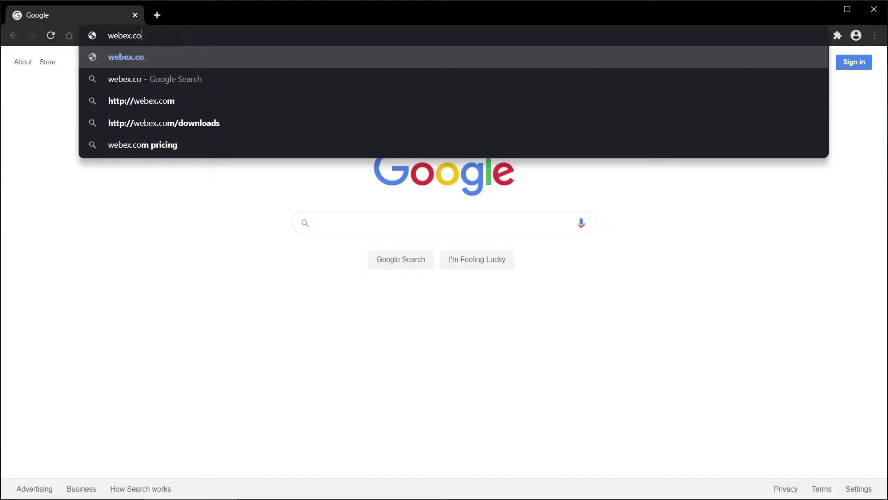
{"action": "type", "text": "m"}
{"action": "key", "text": "Return"}
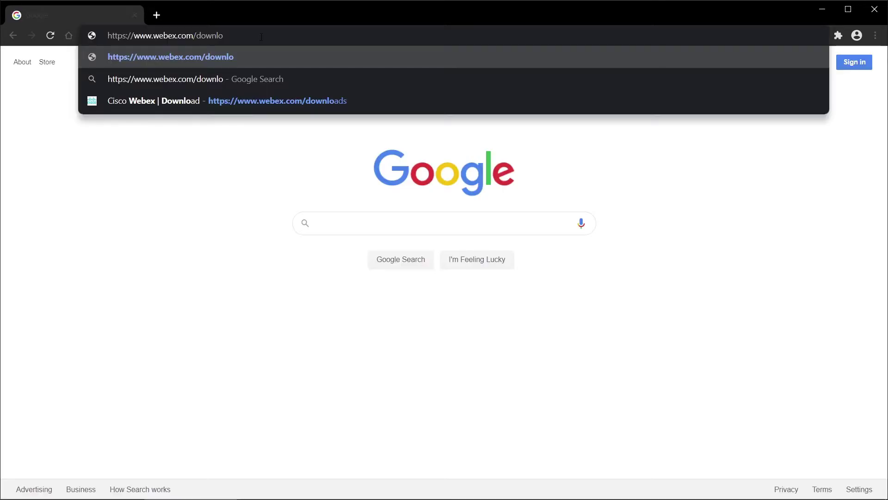
{"action": "type", "text": "ads"}
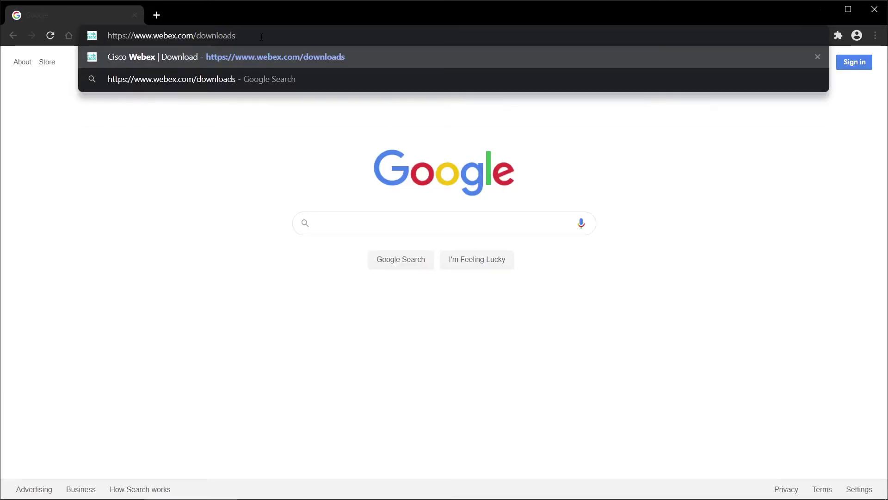
{"action": "key", "text": "Return"}
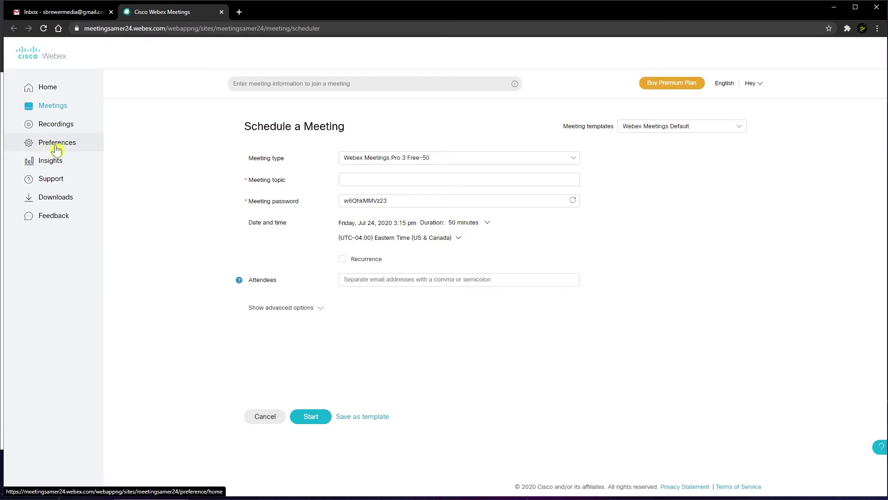
Step: In the scheduling preferences, enable sending a copy of the email invitation to yourself and save the change
{"action": "left_click", "coordinate": [40, 145]}
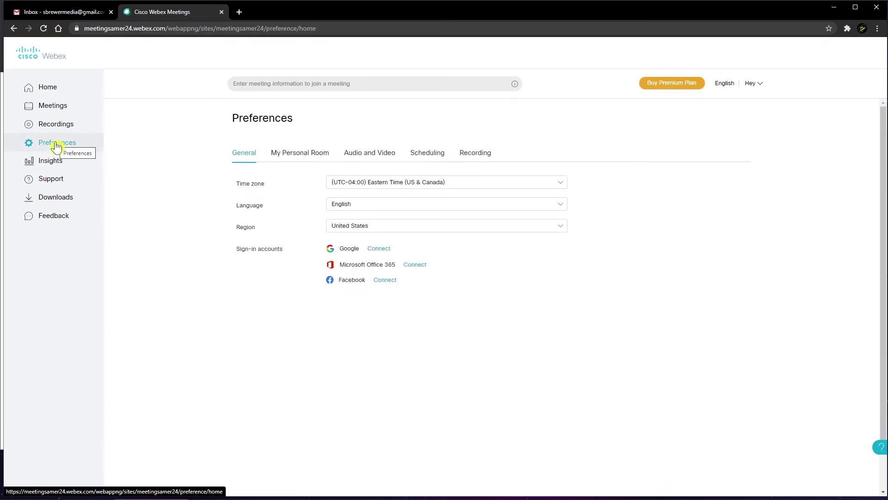
{"action": "left_click", "coordinate": [433, 157]}
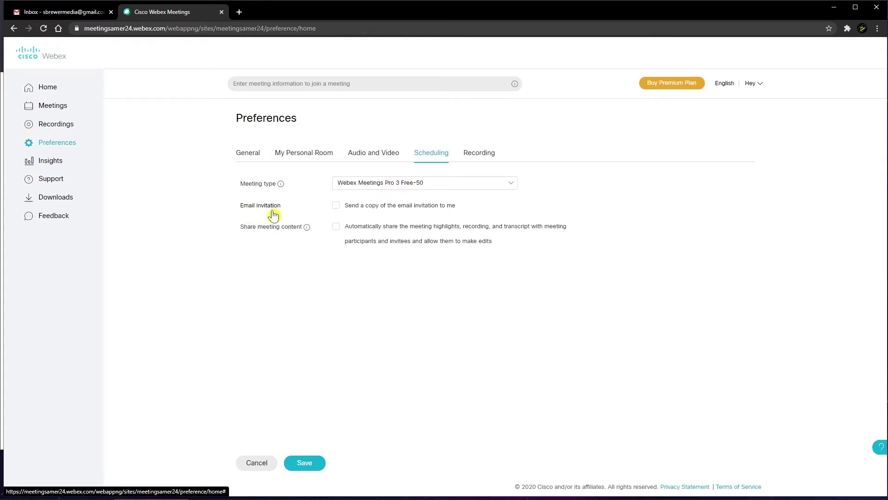
{"action": "left_click", "coordinate": [334, 206]}
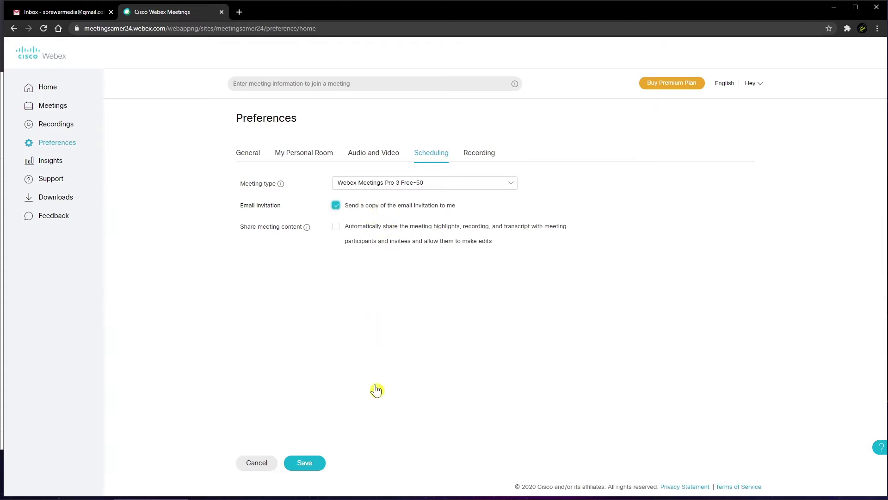
{"action": "left_click", "coordinate": [300, 462]}
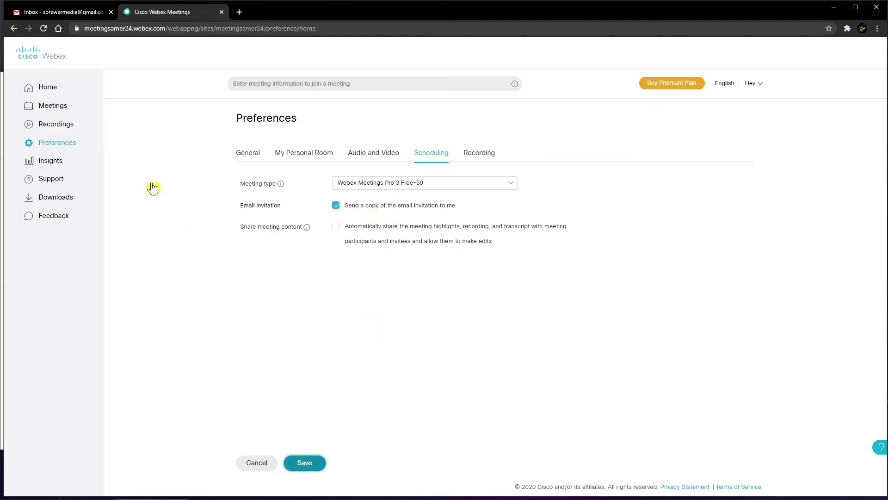
Step: Check the desktop and web app choices for starting a meeting on the home page, and open the meeting scheduling form
{"action": "left_click", "coordinate": [49, 83]}
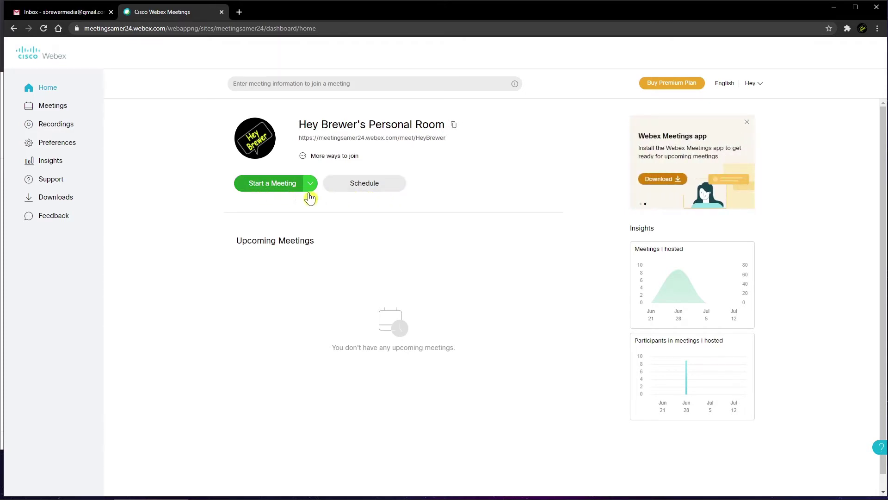
{"action": "mouse_move", "coordinate": [313, 192]}
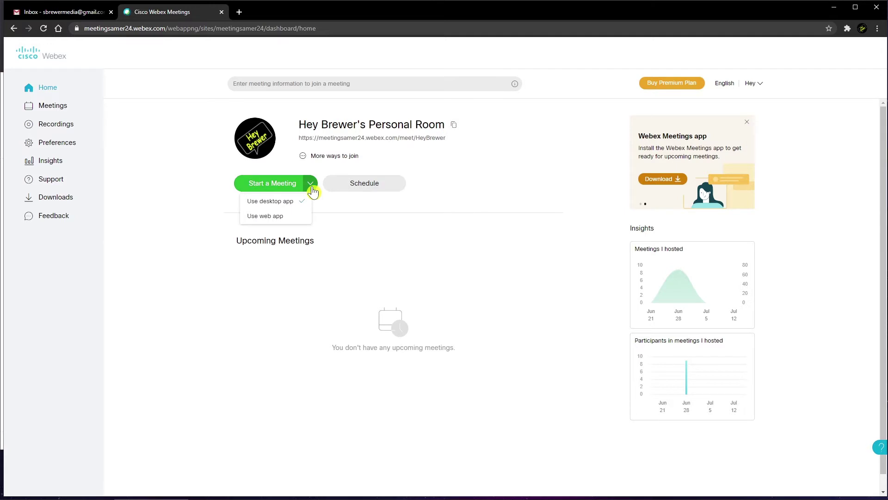
{"action": "left_click", "coordinate": [296, 214]}
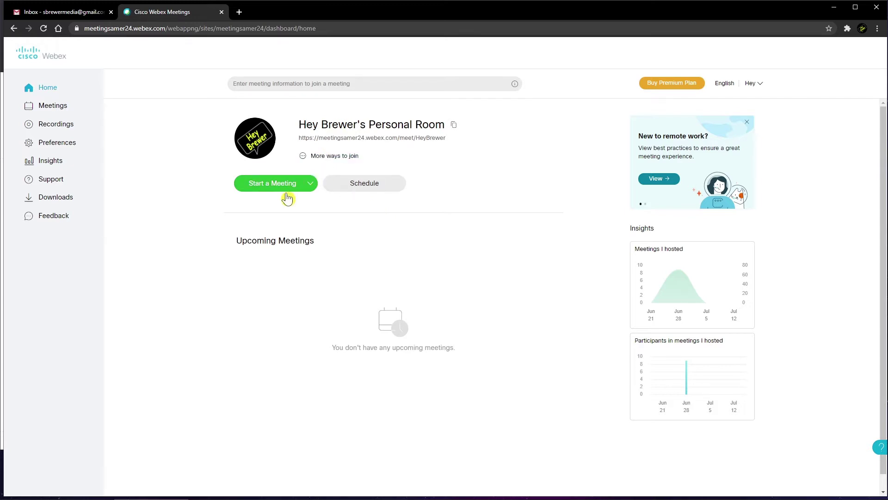
{"action": "left_click", "coordinate": [378, 188]}
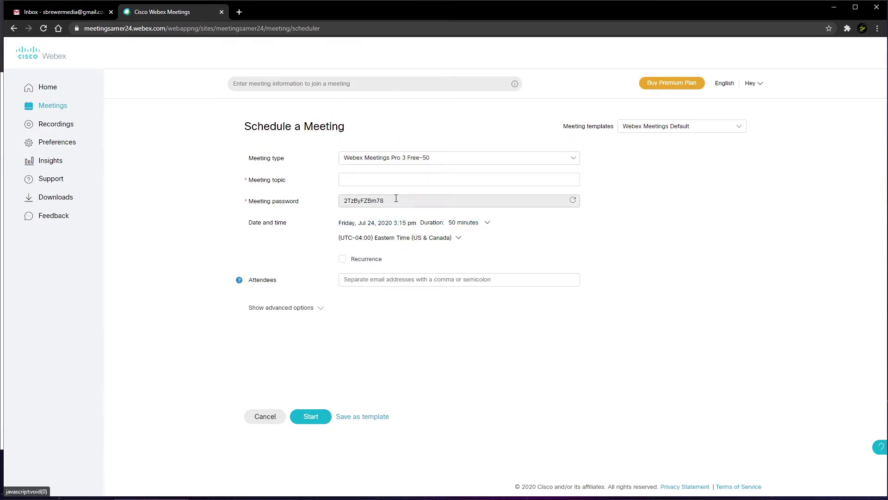
Step: Review the available meeting types, keeping Webex Meetings Pro 3 Free-50, and enter Test as the meeting topic
{"action": "left_click", "coordinate": [401, 159]}
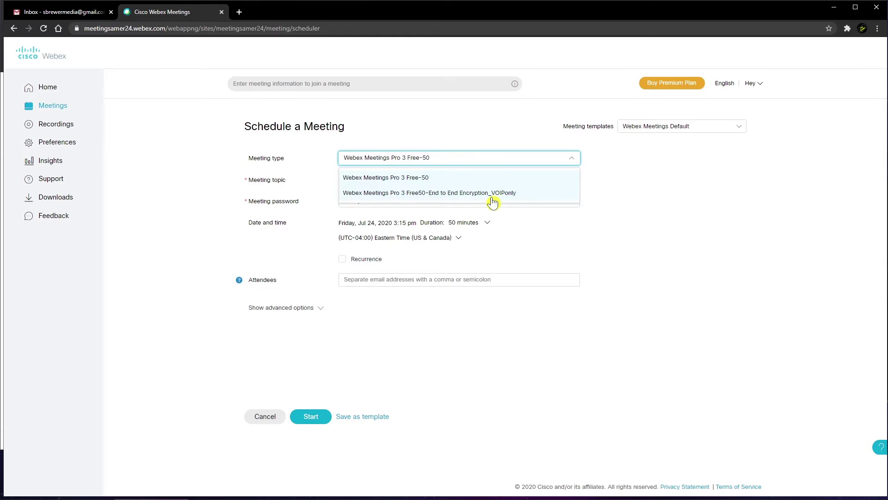
{"action": "left_click", "coordinate": [440, 161]}
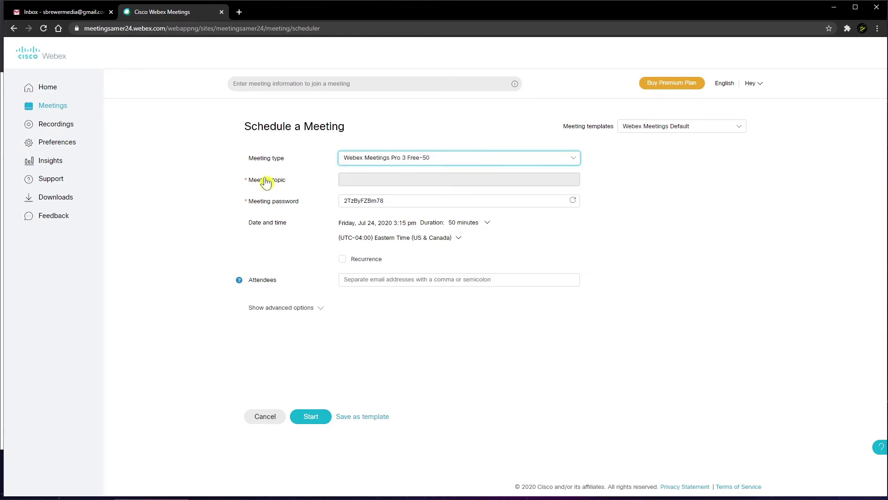
{"action": "left_click", "coordinate": [363, 180]}
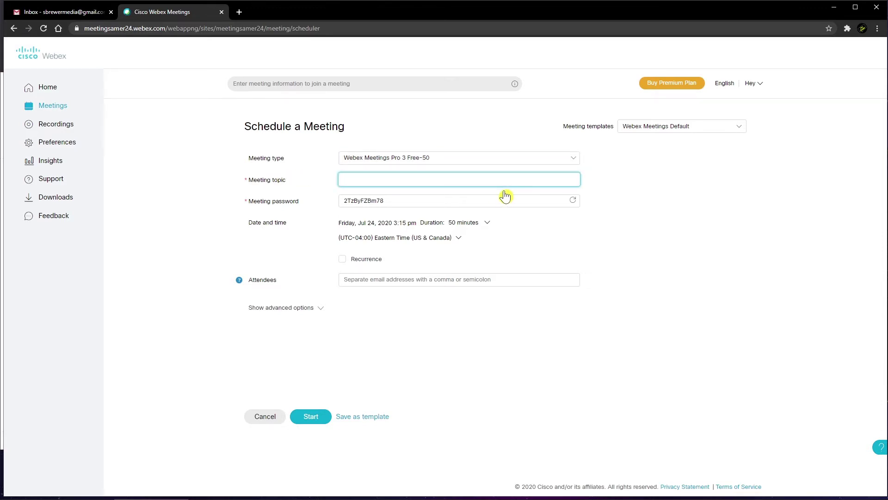
{"action": "type", "text": "Test"}
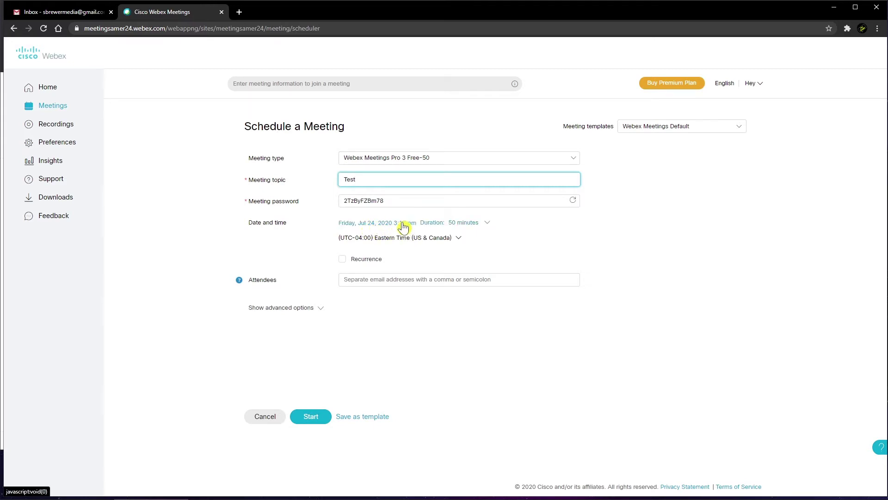
Step: Set the meeting date to Saturday, July 25, 2020
{"action": "left_click", "coordinate": [403, 226]}
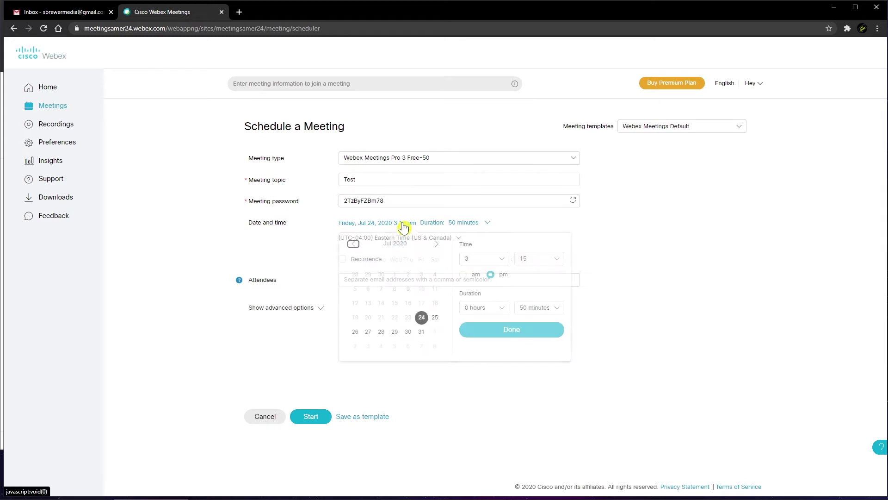
{"action": "left_click", "coordinate": [435, 318]}
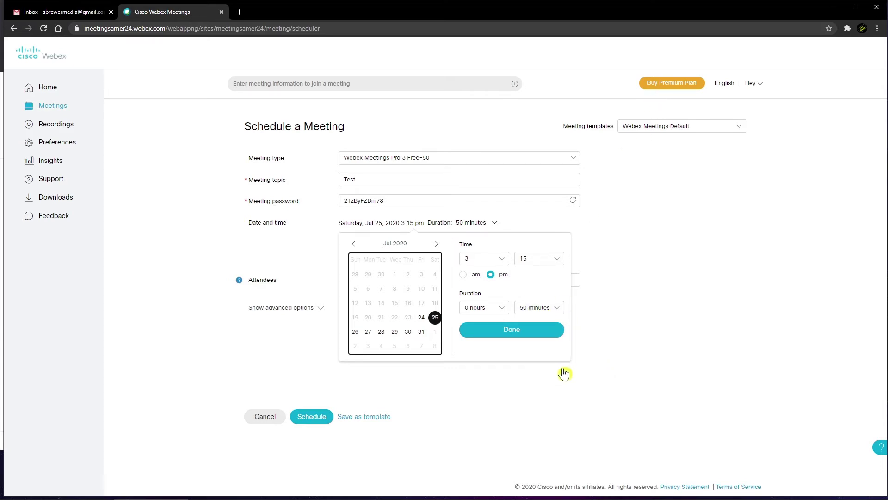
{"action": "left_click", "coordinate": [521, 331]}
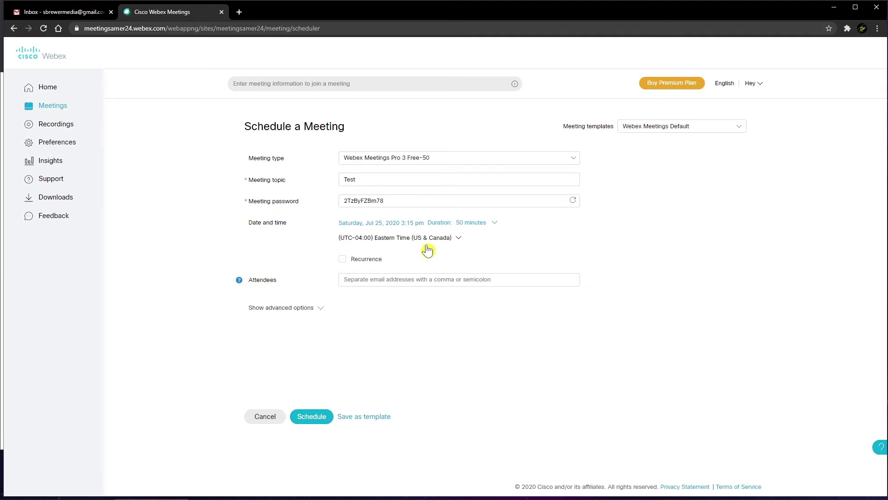
Step: Turn on meeting recurrence to examine its pattern and ending settings, and turn it off again
{"action": "left_click", "coordinate": [342, 263]}
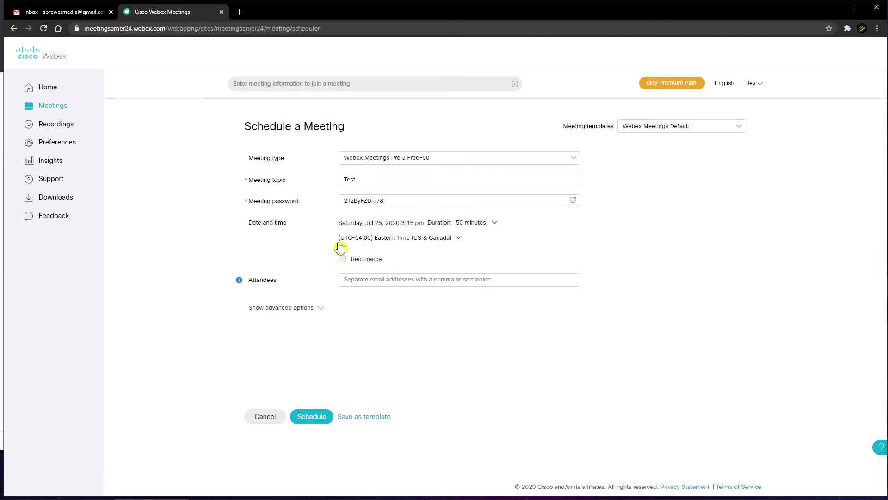
{"action": "left_click", "coordinate": [338, 258]}
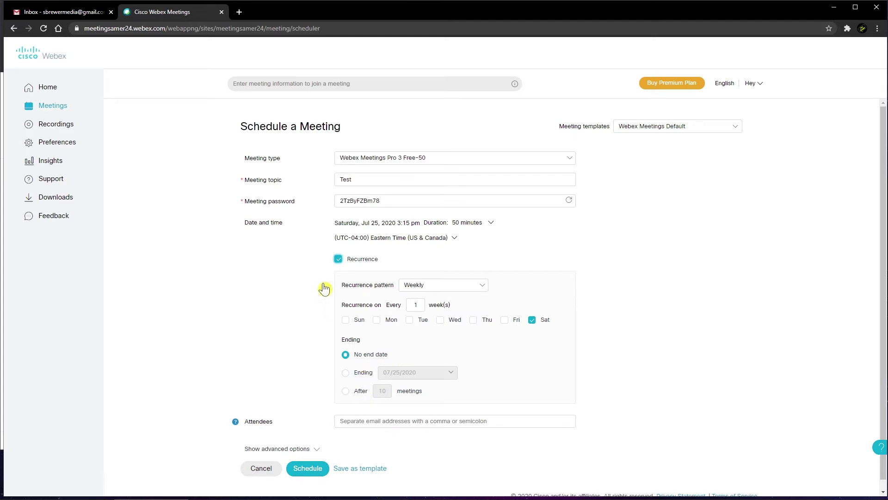
{"action": "left_click", "coordinate": [338, 258]}
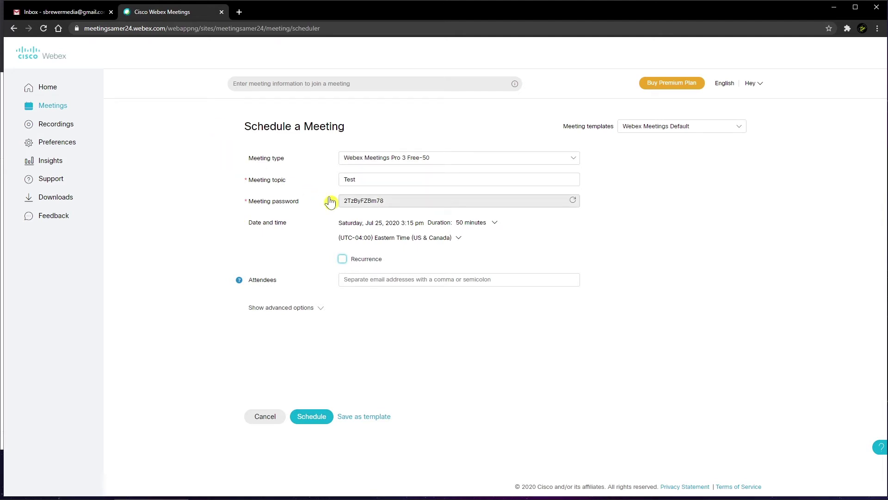
Step: Show the advanced options and examine the audio connection type choices, keeping Use VoIP only
{"action": "left_click", "coordinate": [286, 303]}
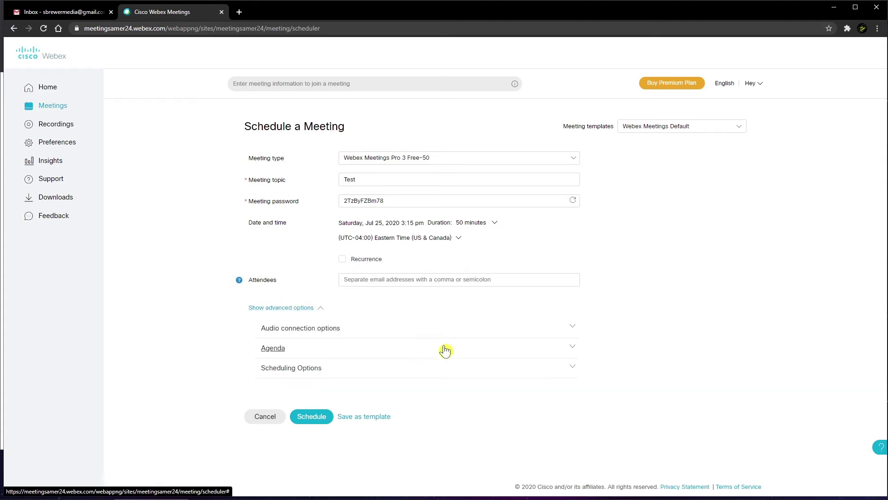
{"action": "left_click", "coordinate": [303, 332]}
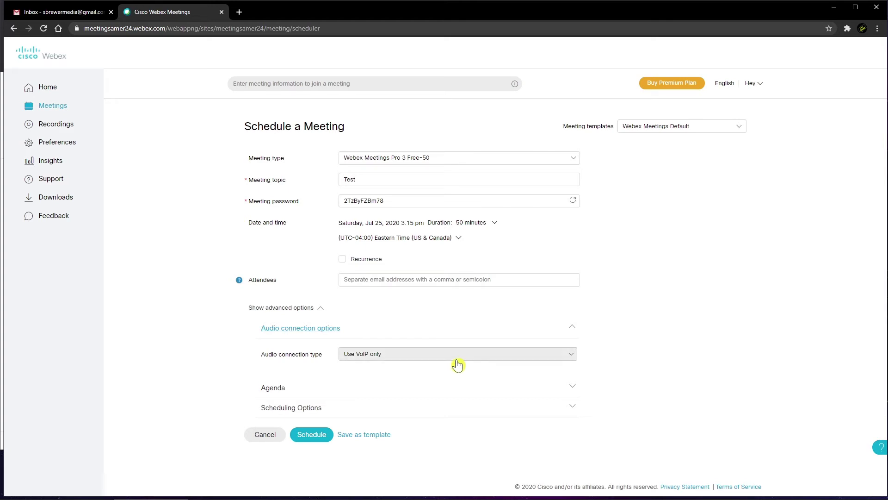
{"action": "left_click", "coordinate": [459, 359]}
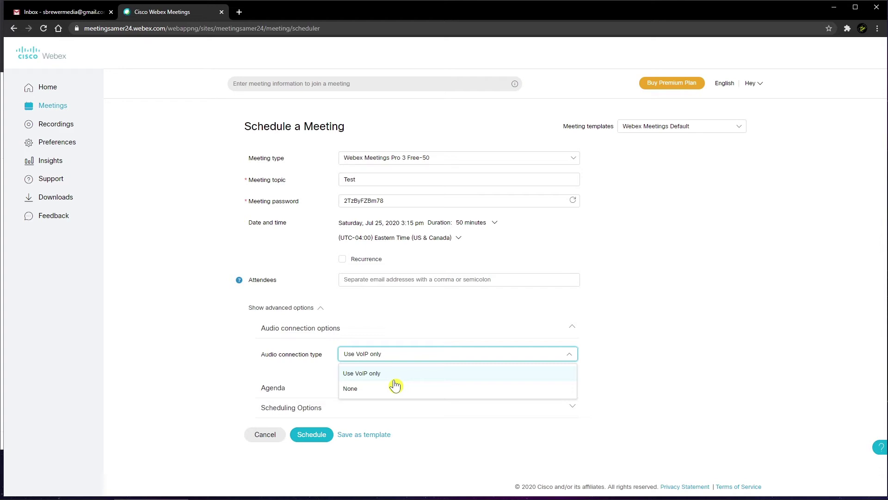
{"action": "left_click", "coordinate": [440, 338]}
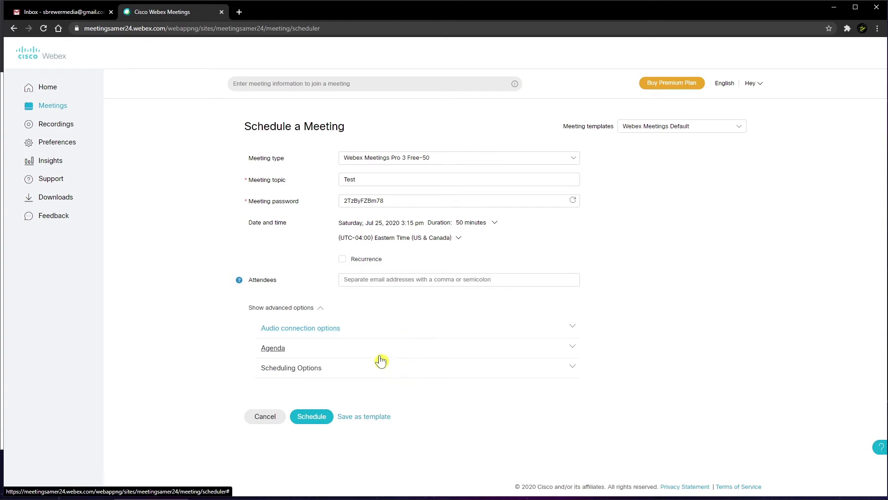
Step: Expand the agenda and scheduling options, and let attendees join the meeting 5 minutes before the start time
{"action": "left_click", "coordinate": [280, 353]}
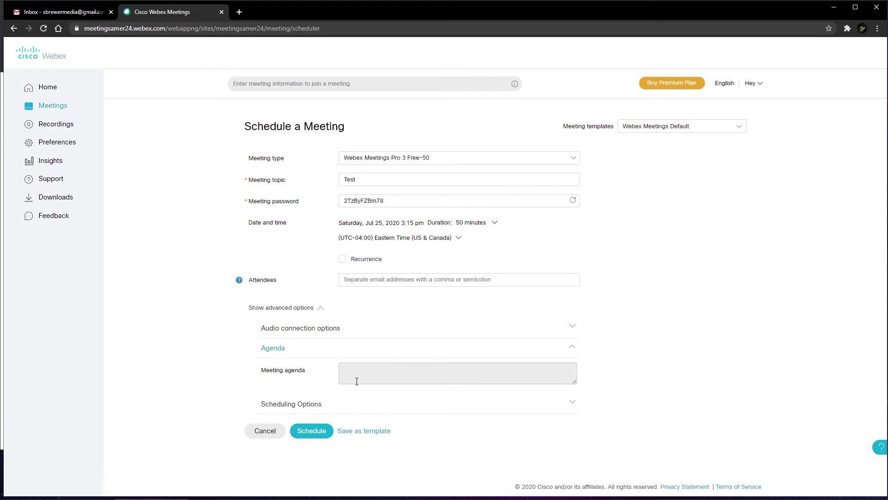
{"action": "left_click", "coordinate": [346, 404]}
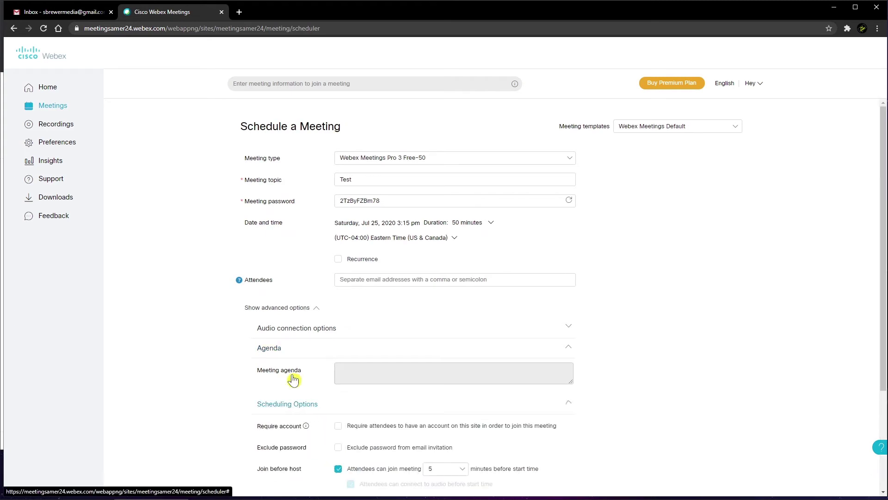
{"action": "scroll", "coordinate": [366, 372], "scroll_direction": "down", "scroll_amount": 3}
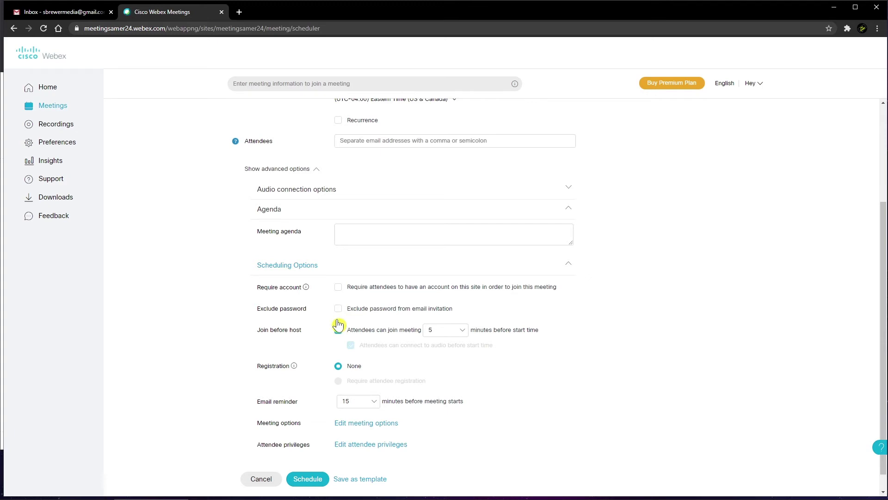
{"action": "left_click", "coordinate": [338, 328]}
{"action": "left_click", "coordinate": [449, 334]}
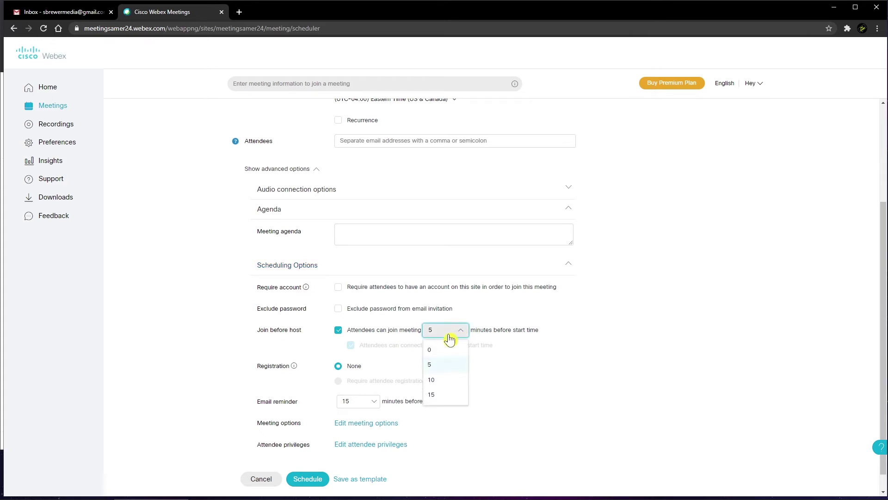
{"action": "left_click", "coordinate": [445, 369]}
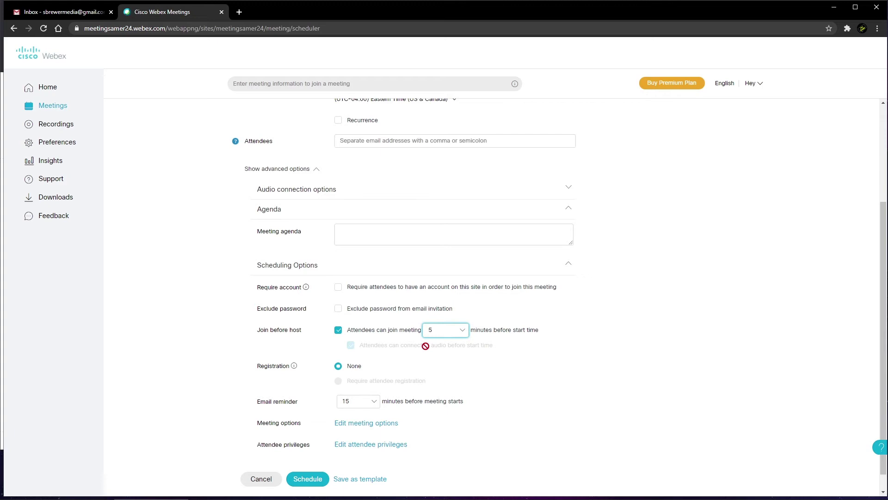
Step: Review the registration setting and the email reminder choices, keeping the reminder at 15 minutes before the meeting starts
{"action": "mouse_move", "coordinate": [293, 367]}
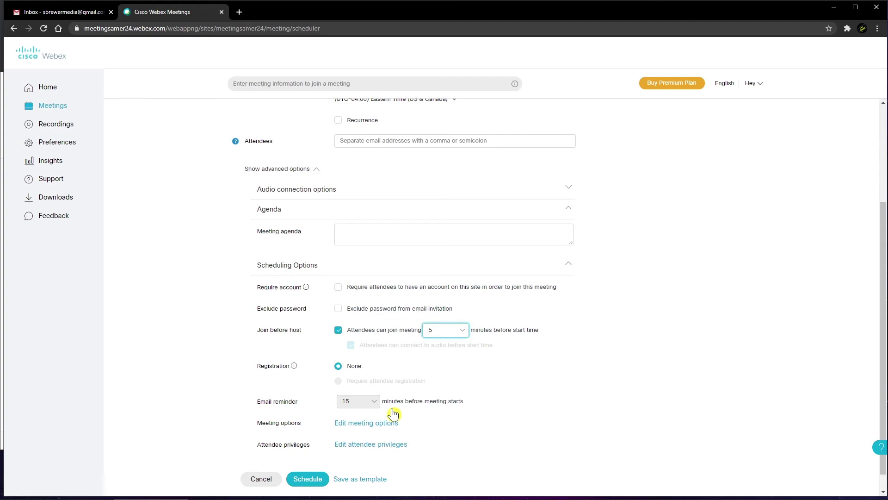
{"action": "left_click", "coordinate": [369, 403]}
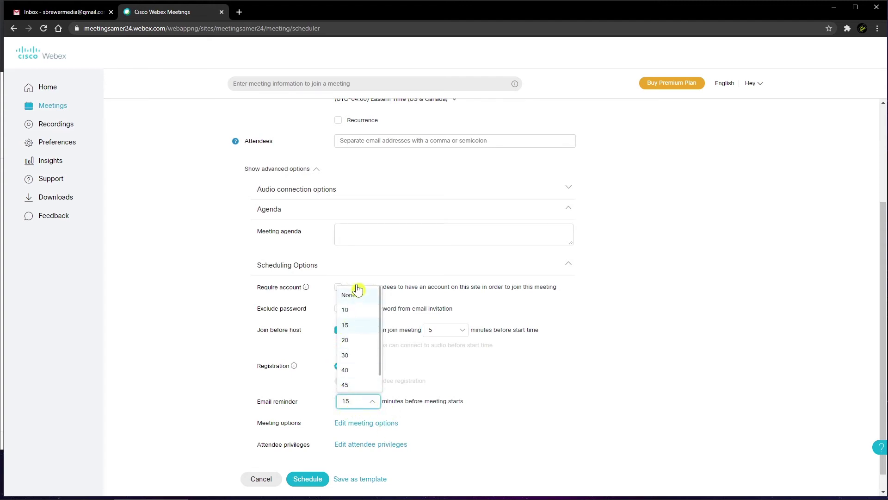
{"action": "scroll", "coordinate": [363, 383], "scroll_direction": "down", "scroll_amount": 1}
{"action": "left_click", "coordinate": [365, 401]}
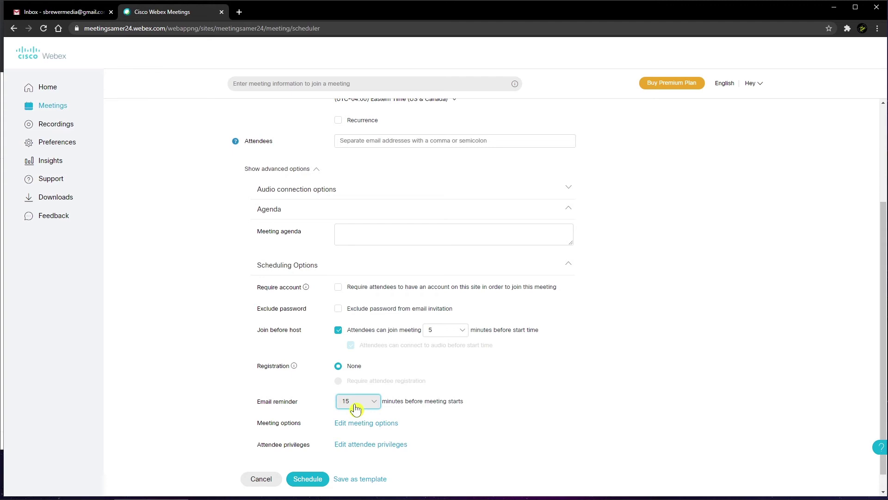
Step: Review the meeting options participants have when the meeting begins, and accept them as they are
{"action": "left_click", "coordinate": [385, 424]}
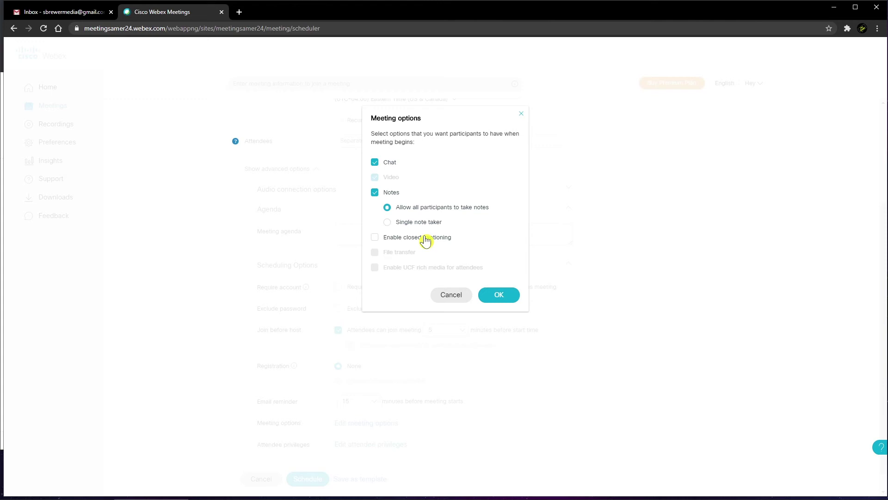
{"action": "left_click", "coordinate": [496, 302]}
Step: Grant attendees the Annotate, View thumbnails, View any document and View any page privileges
{"action": "scroll", "coordinate": [417, 360], "scroll_direction": "down", "scroll_amount": 1}
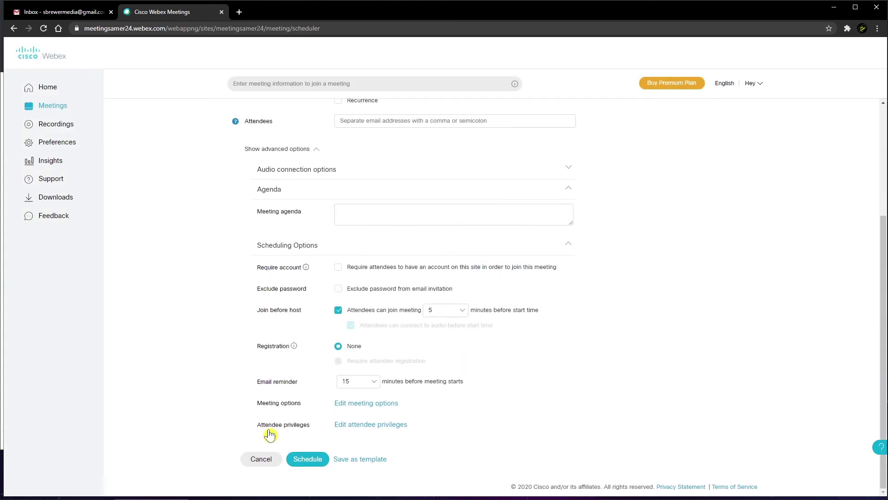
{"action": "left_click", "coordinate": [377, 424]}
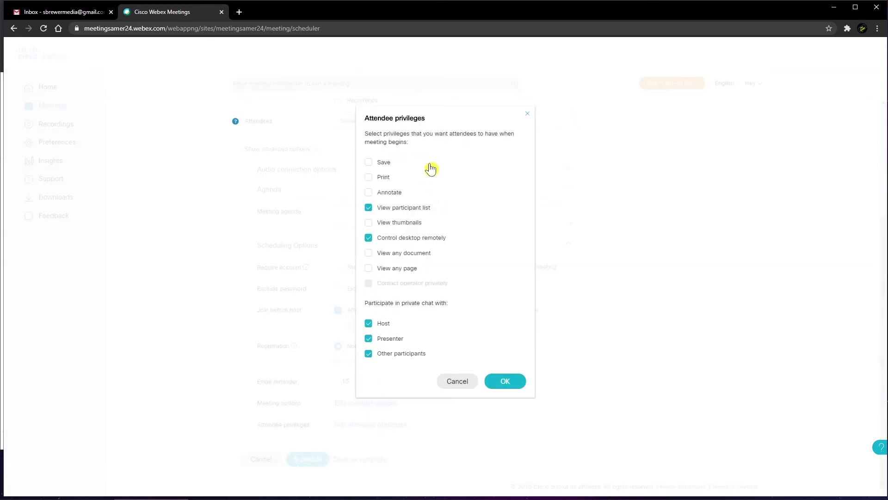
{"action": "left_click", "coordinate": [369, 191]}
{"action": "left_click", "coordinate": [369, 224]}
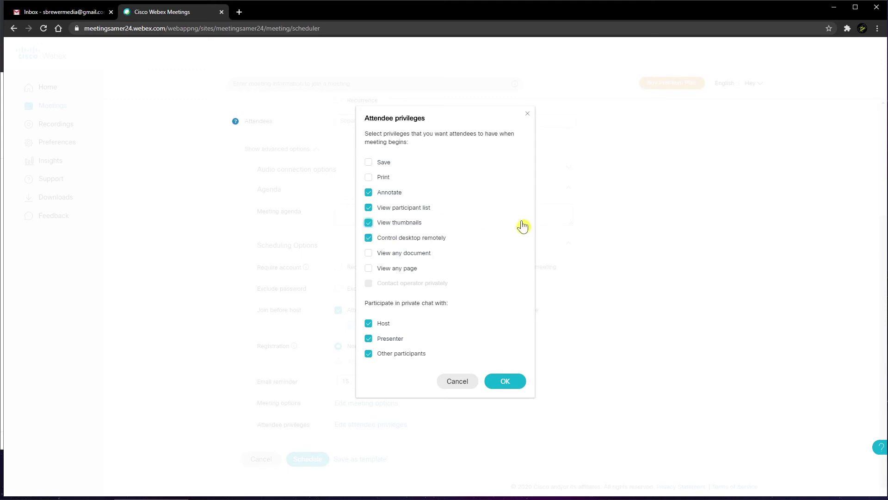
{"action": "left_click", "coordinate": [369, 254]}
{"action": "left_click", "coordinate": [369, 269]}
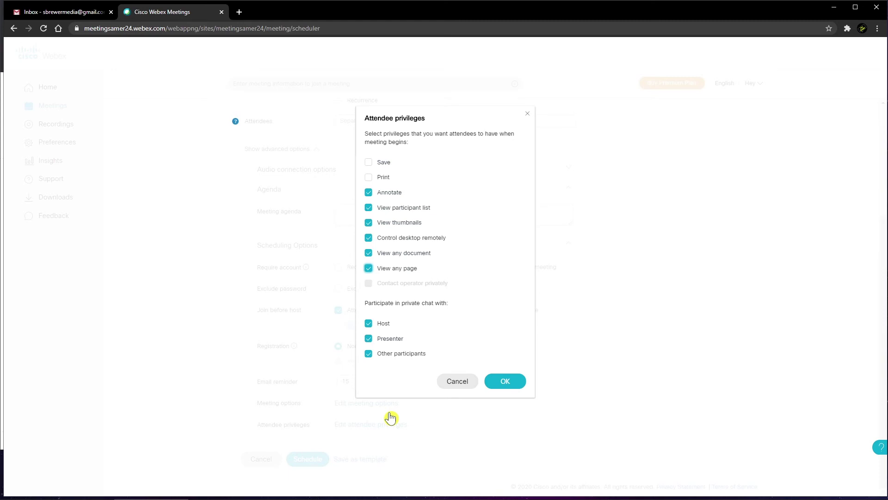
{"action": "left_click", "coordinate": [505, 382]}
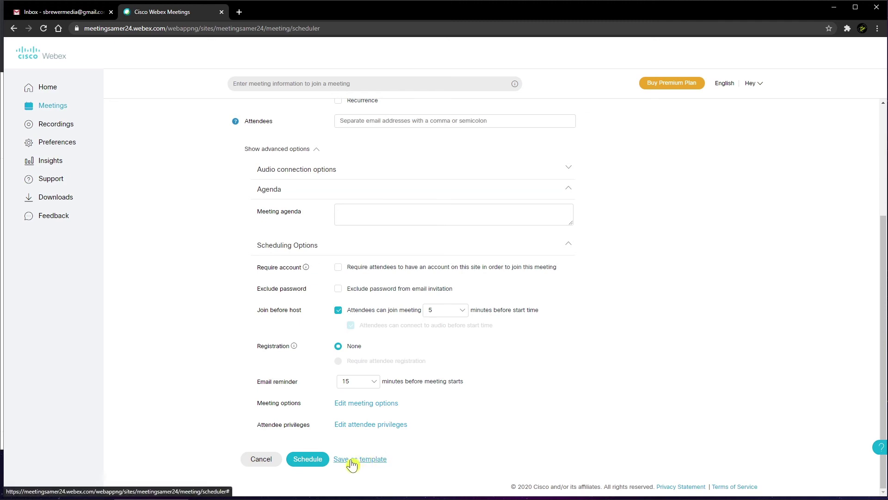
Step: Check over the completed meeting form and schedule the meeting
{"action": "scroll", "coordinate": [369, 396], "scroll_direction": "up", "scroll_amount": 2}
{"action": "scroll", "coordinate": [369, 396], "scroll_direction": "down", "scroll_amount": 2}
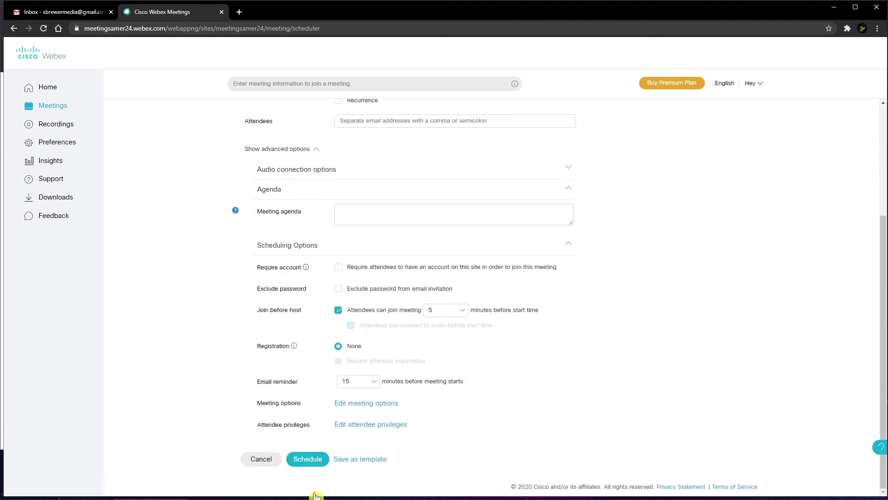
{"action": "left_click", "coordinate": [307, 459]}
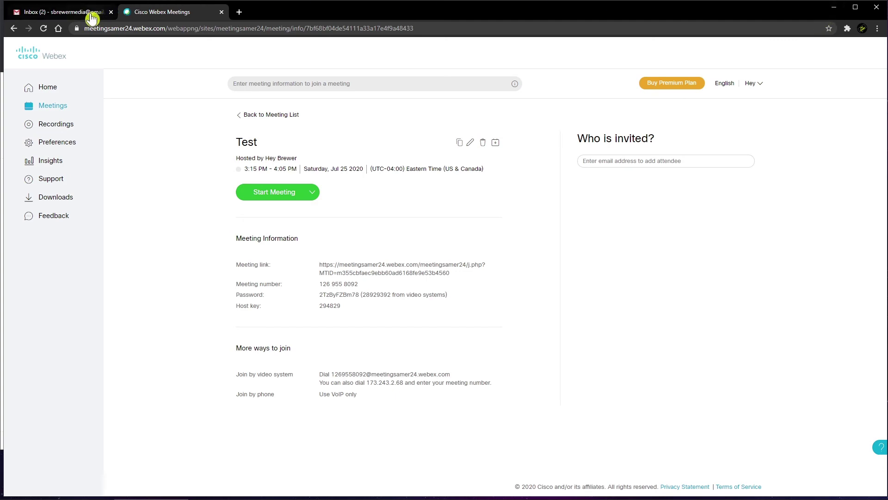
Step: Switch to Gmail and read the host's meeting scheduled email and the forwardable invitation for the Test meeting
{"action": "left_click", "coordinate": [58, 12]}
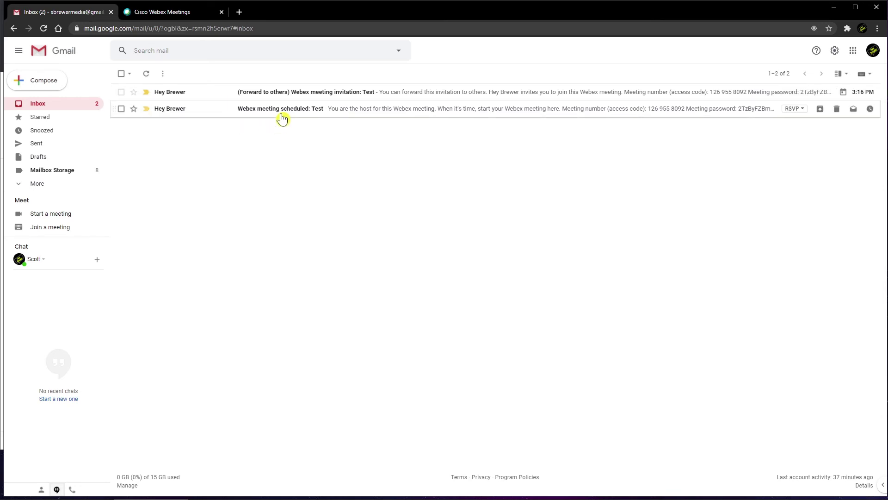
{"action": "left_click", "coordinate": [300, 114]}
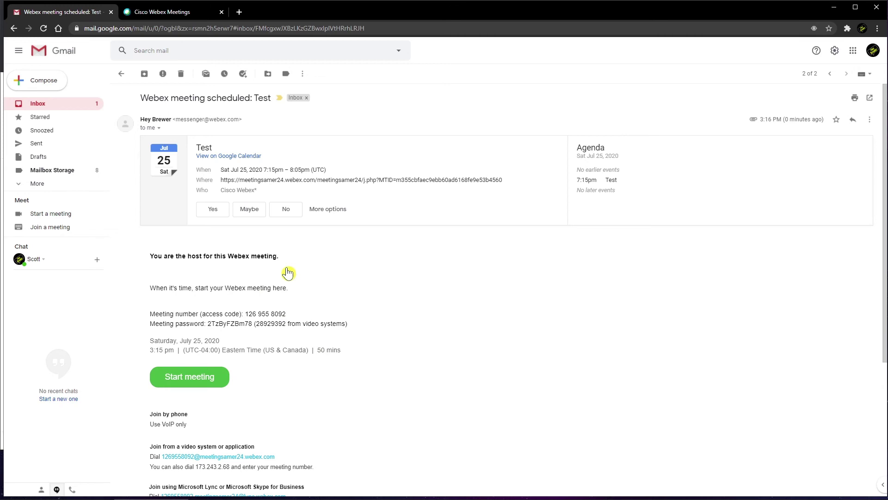
{"action": "scroll", "coordinate": [287, 272], "scroll_direction": "down", "scroll_amount": 3}
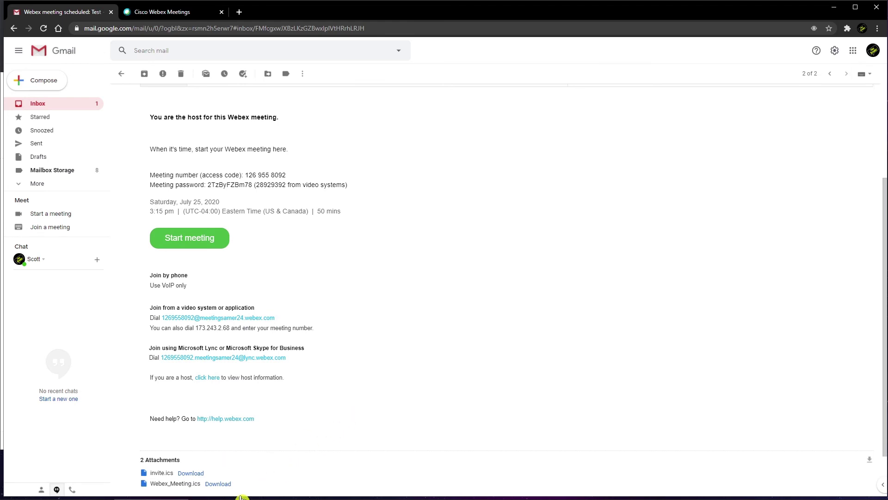
{"action": "scroll", "coordinate": [288, 444], "scroll_direction": "down", "scroll_amount": 2}
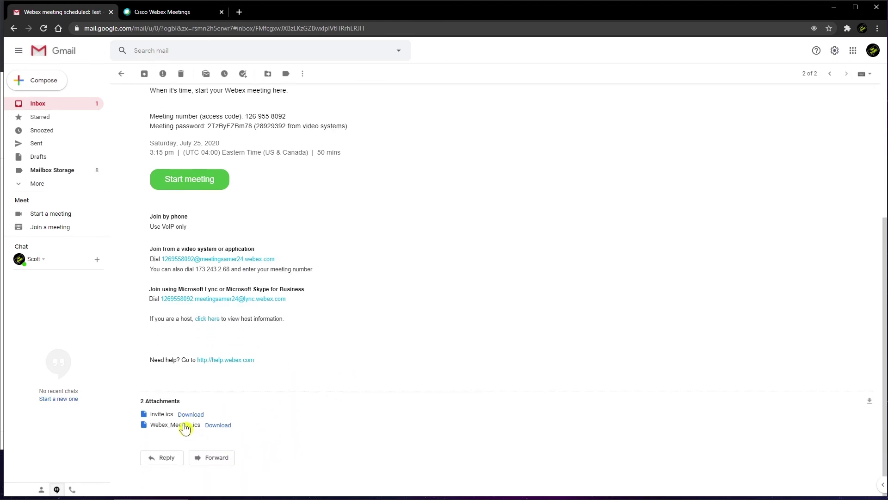
{"action": "scroll", "coordinate": [366, 328], "scroll_direction": "up", "scroll_amount": 3}
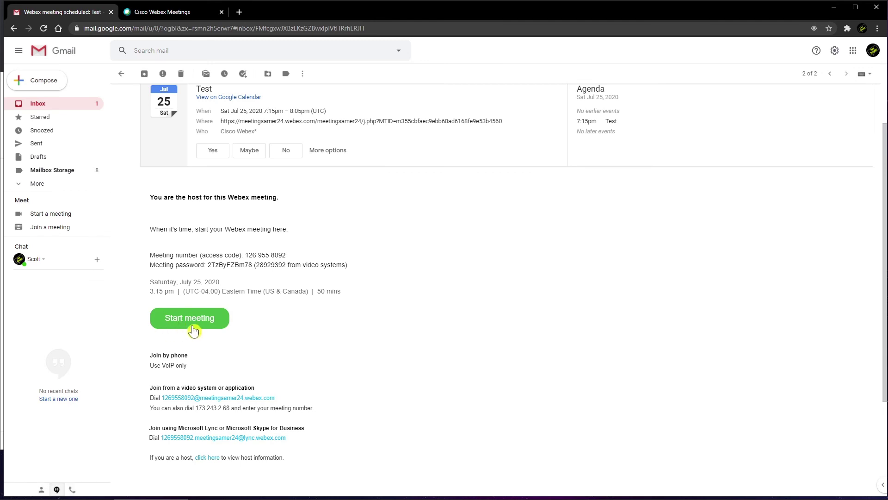
{"action": "scroll", "coordinate": [170, 336], "scroll_direction": "up", "scroll_amount": 2}
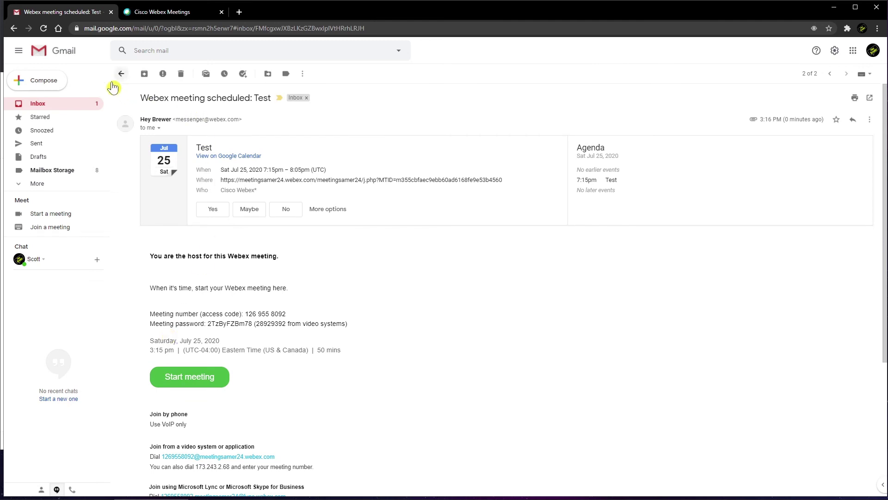
{"action": "left_click", "coordinate": [39, 107]}
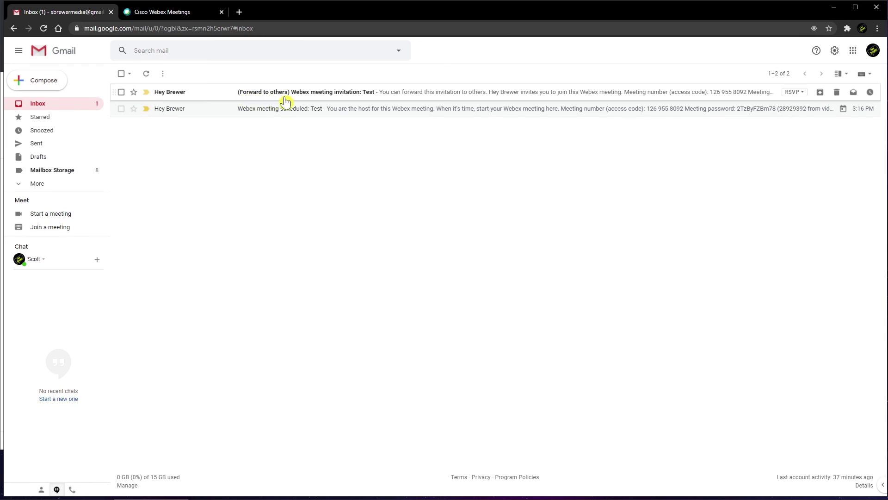
{"action": "left_click", "coordinate": [307, 94]}
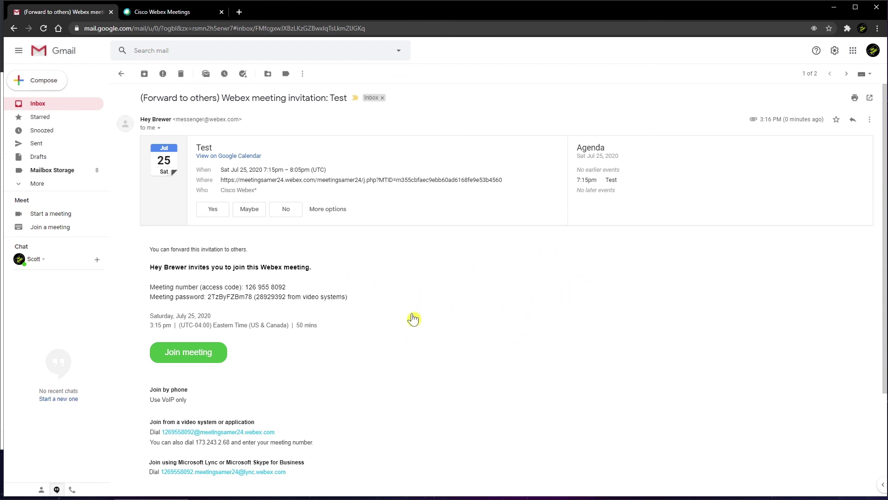
Step: Close the Webex web page and refresh the upcoming meetings in the Cisco Webex Meetings desktop app
{"action": "left_click", "coordinate": [158, 12]}
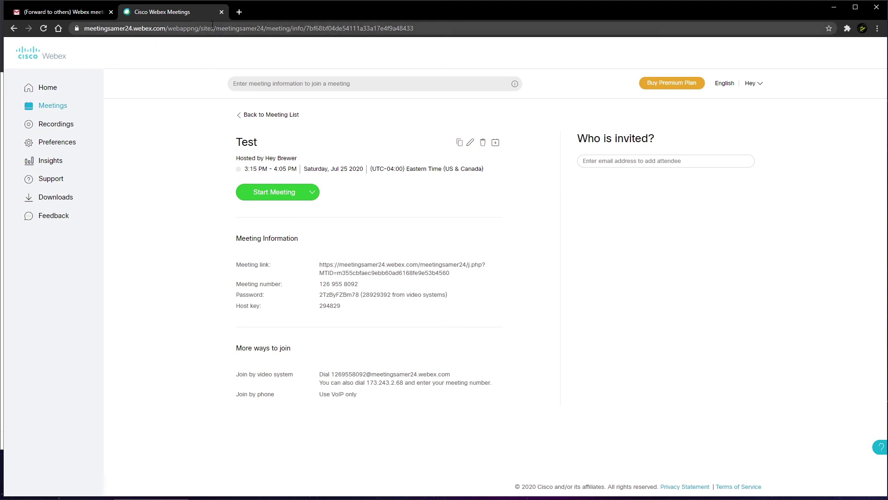
{"action": "left_click", "coordinate": [221, 12]}
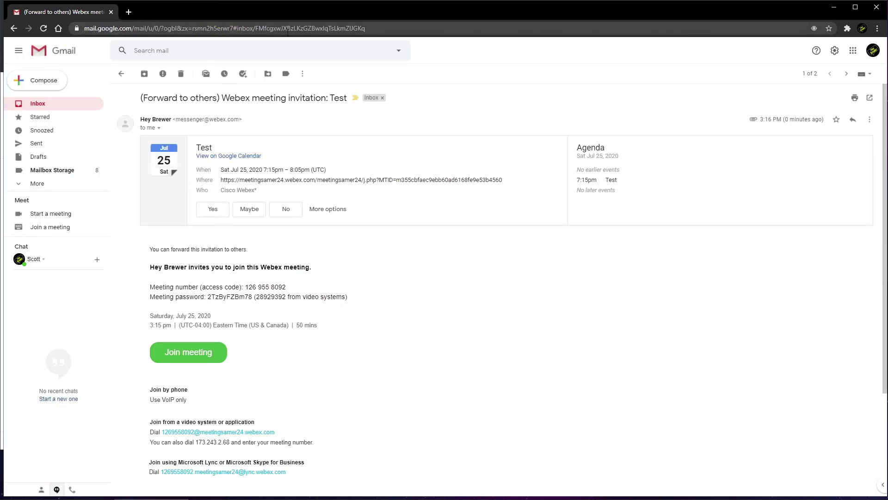
{"action": "left_click", "coordinate": [834, 8]}
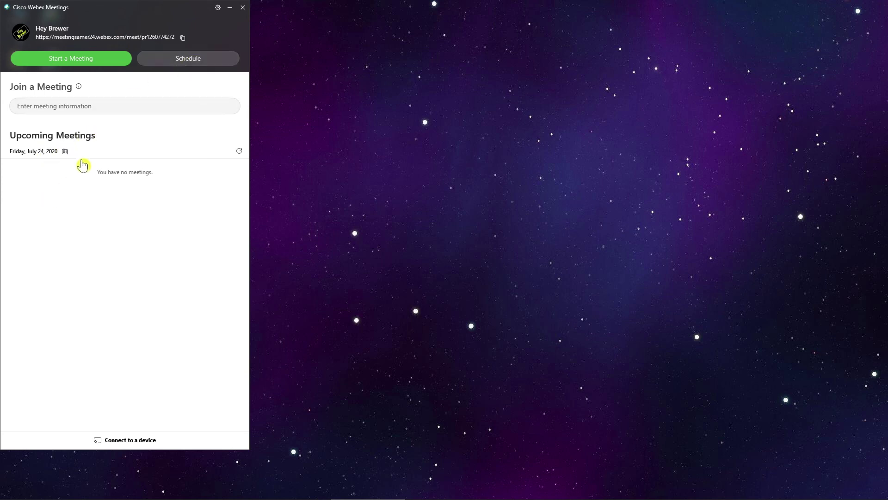
{"action": "left_click", "coordinate": [239, 152]}
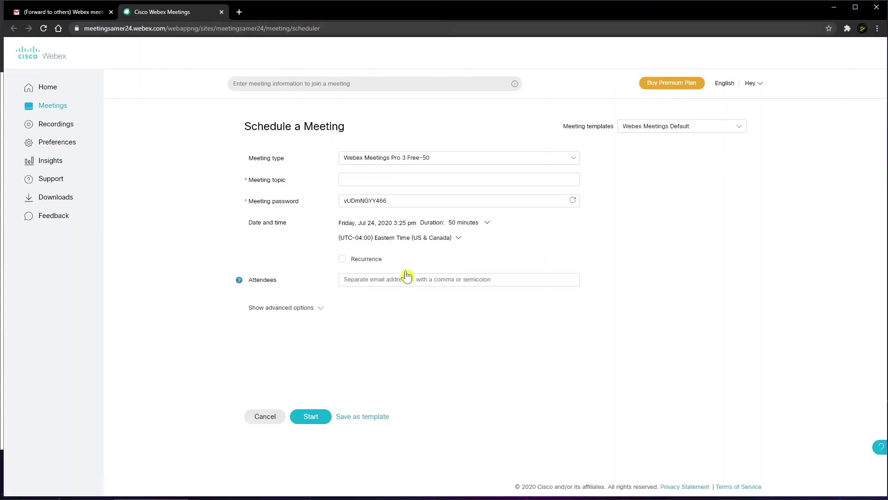
Step: Open the Test meeting's details from the Webex site's upcoming meetings and cancel the meeting
{"action": "left_click", "coordinate": [50, 107]}
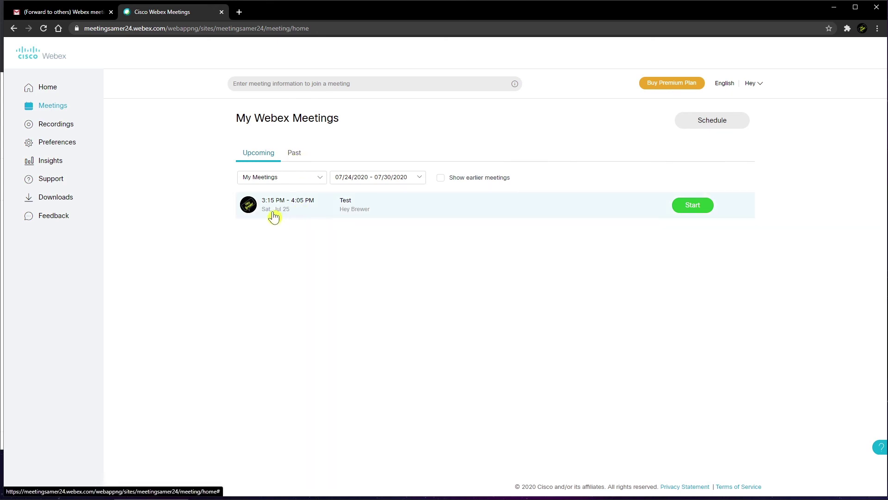
{"action": "left_click", "coordinate": [344, 204]}
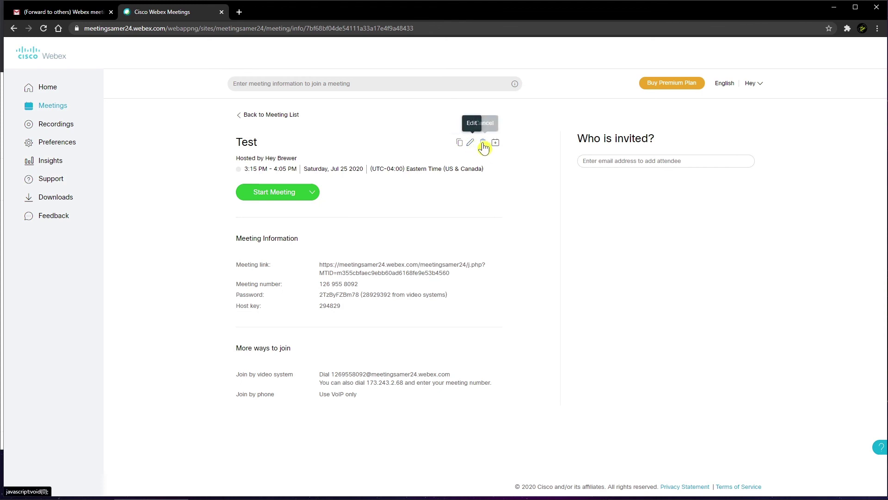
{"action": "left_click", "coordinate": [484, 145]}
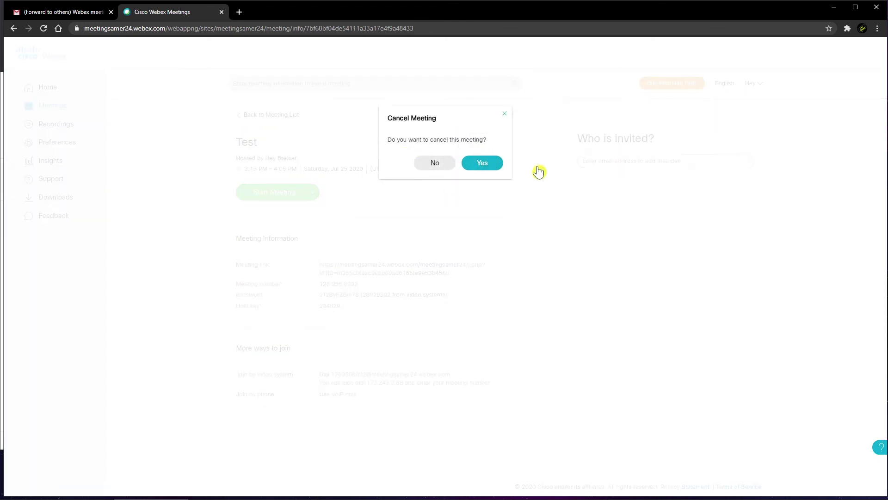
{"action": "left_click", "coordinate": [491, 169]}
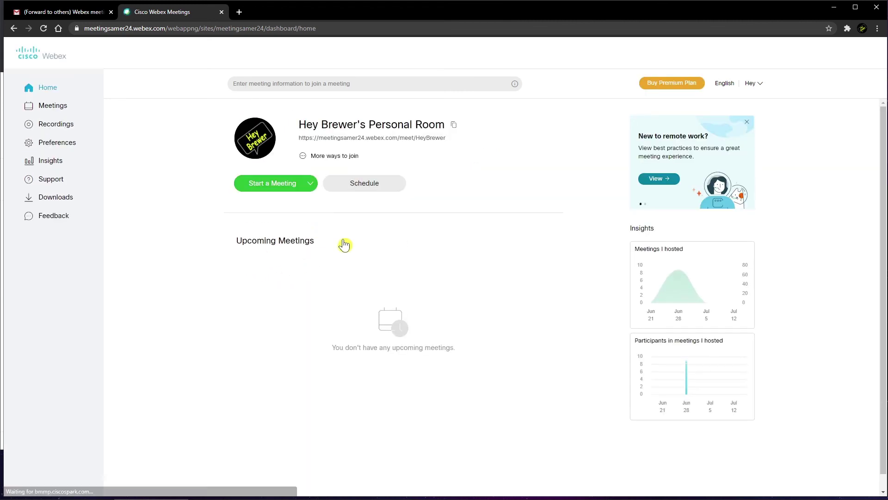
Step: Check the Gmail inbox for the cancellation email, and refresh the upcoming meetings in the Cisco Webex Meetings desktop app
{"action": "left_click", "coordinate": [222, 12]}
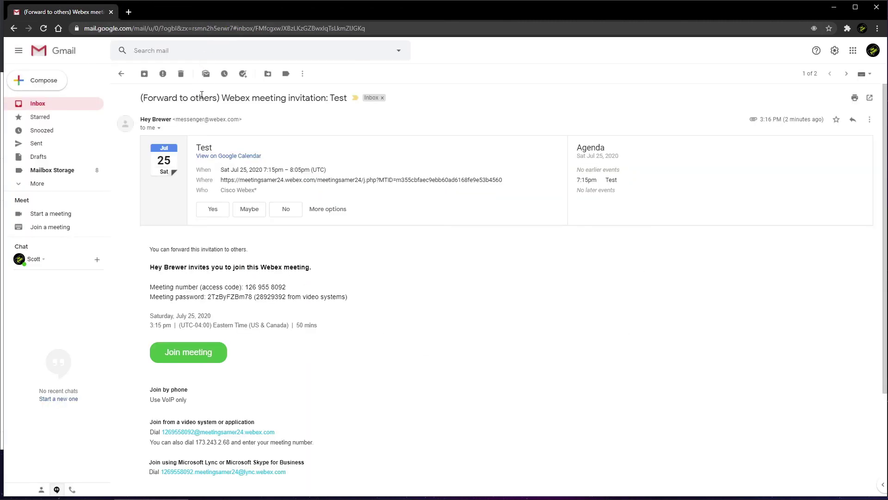
{"action": "left_click", "coordinate": [54, 107]}
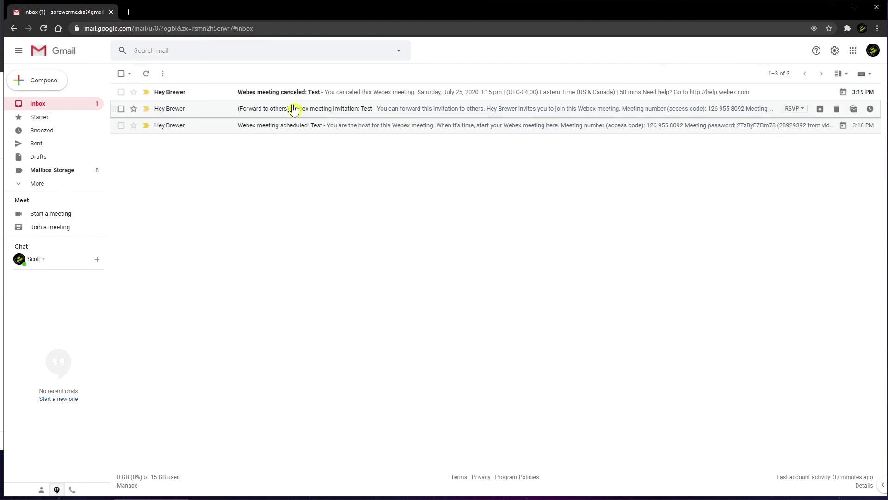
{"action": "left_click", "coordinate": [833, 9]}
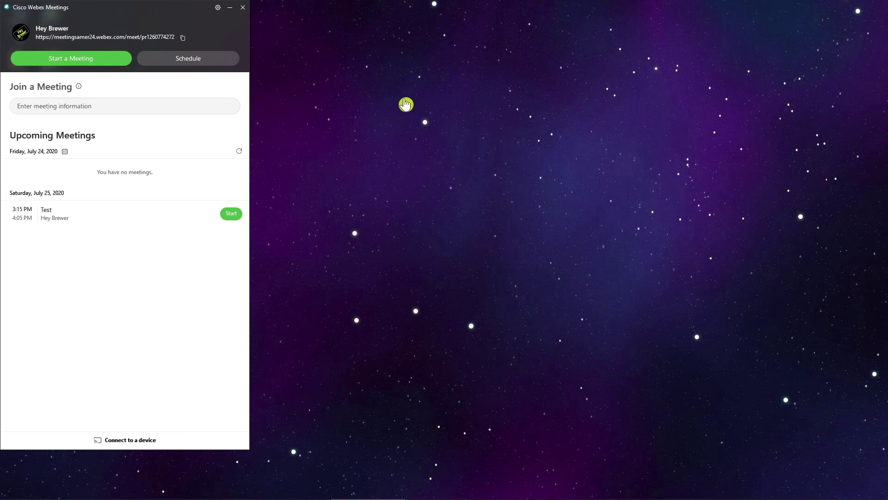
{"action": "left_click", "coordinate": [239, 152]}
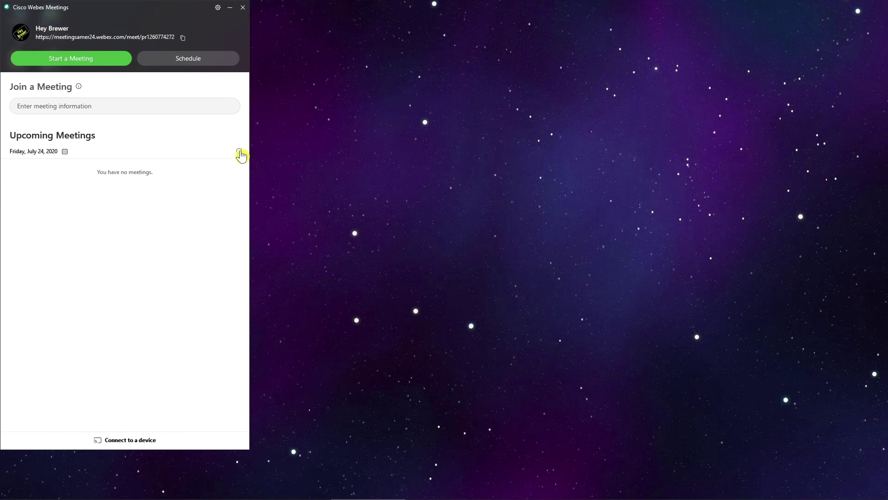